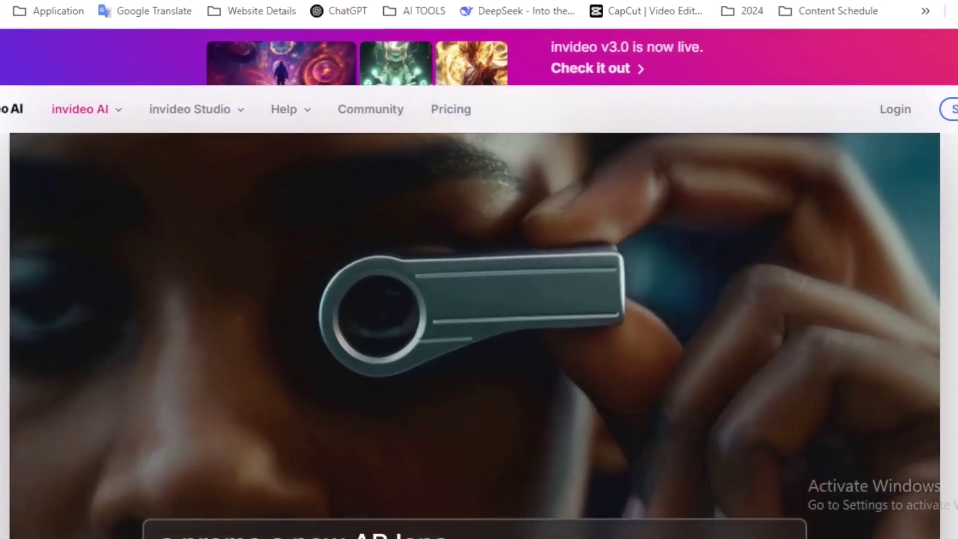
- Page through the 'Create videos that shine' sample gallery to see more clips
{"action": "scroll", "coordinate": [479, 329], "scroll_direction": "up", "scroll_amount": 2}
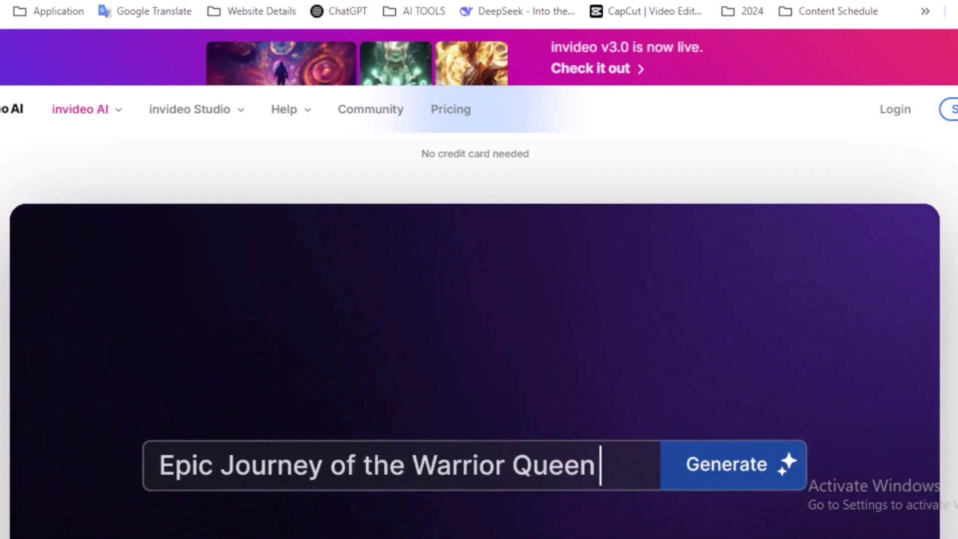
{"action": "scroll", "coordinate": [479, 330], "scroll_direction": "down", "scroll_amount": 1}
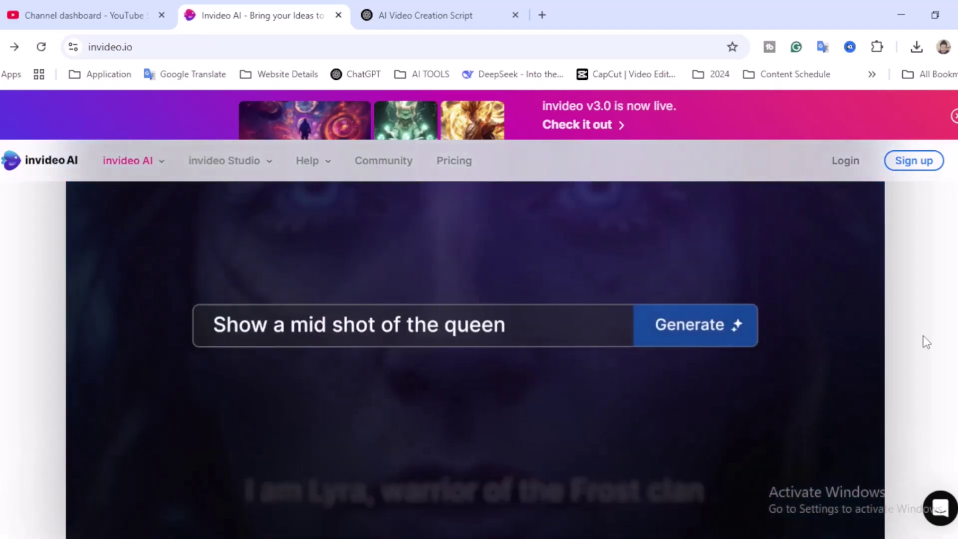
{"action": "scroll", "coordinate": [926, 342], "scroll_direction": "down", "scroll_amount": 5}
{"action": "scroll", "coordinate": [925, 342], "scroll_direction": "down", "scroll_amount": 5}
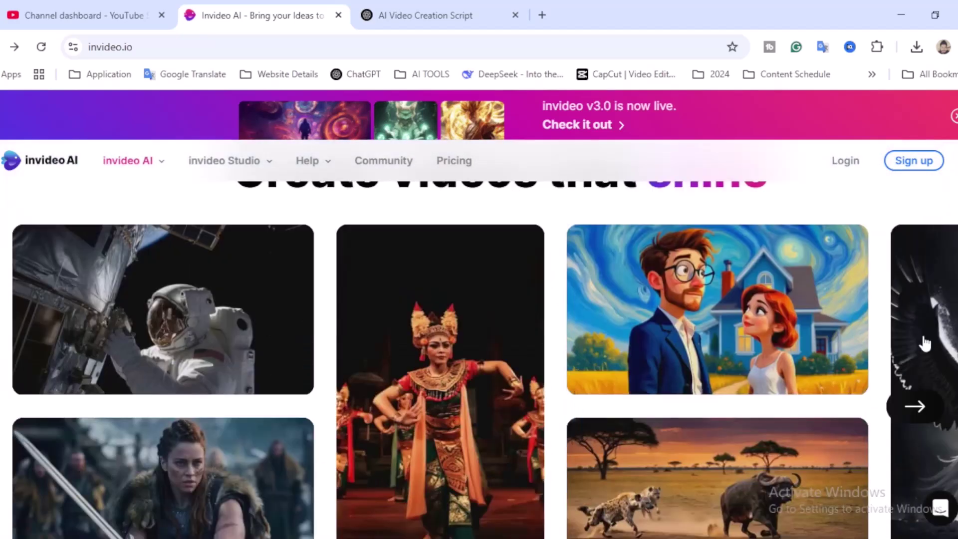
{"action": "scroll", "coordinate": [879, 400], "scroll_direction": "down", "scroll_amount": 1}
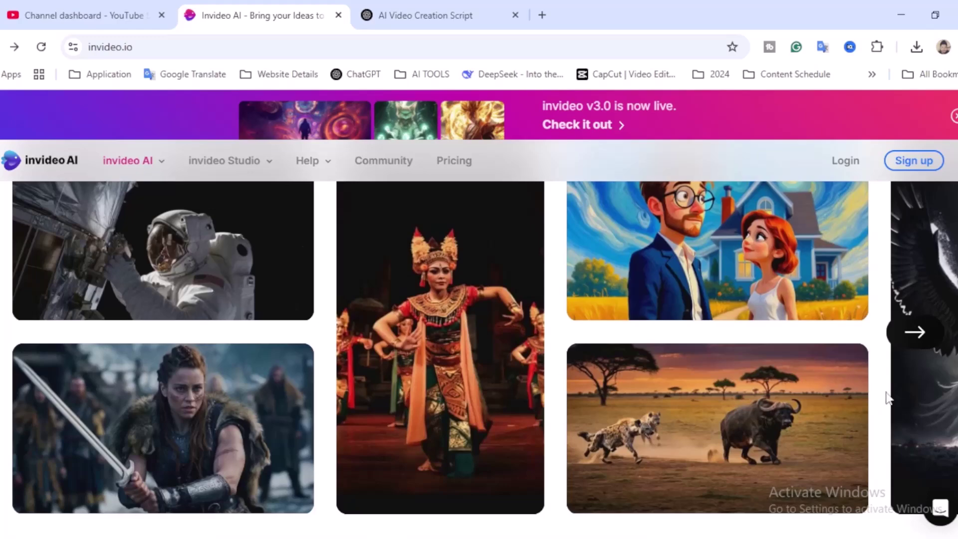
{"action": "left_click", "coordinate": [929, 337]}
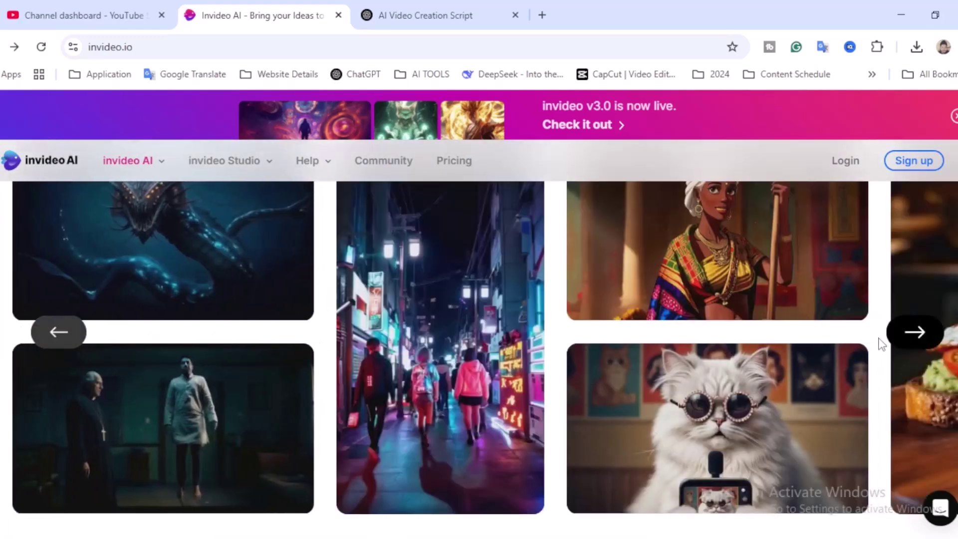
{"action": "scroll", "coordinate": [882, 344], "scroll_direction": "up", "scroll_amount": 1}
{"action": "left_click", "coordinate": [915, 333]}
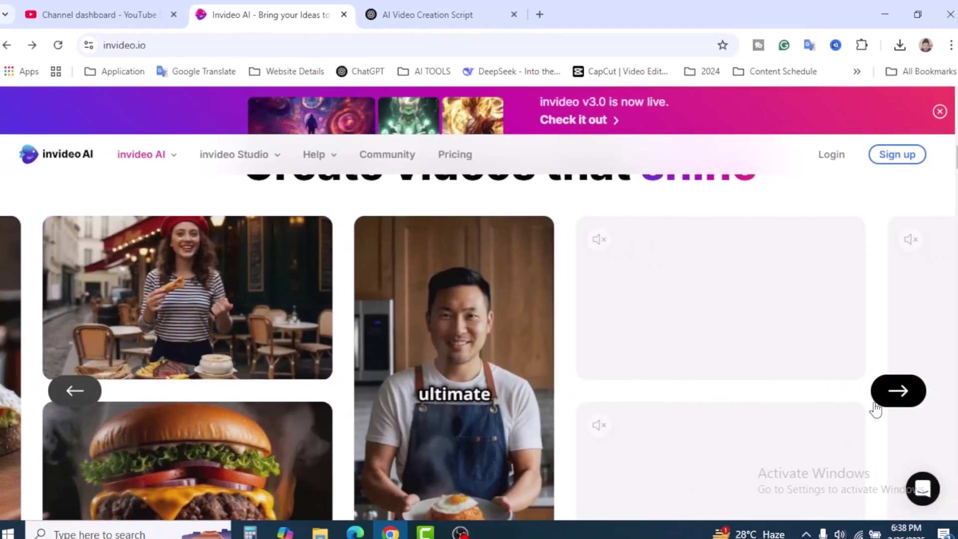
{"action": "left_click", "coordinate": [876, 407]}
- Close the YouTube tab, leaving only the invideo AI homepage
{"action": "scroll", "coordinate": [763, 398], "scroll_direction": "down", "scroll_amount": 1}
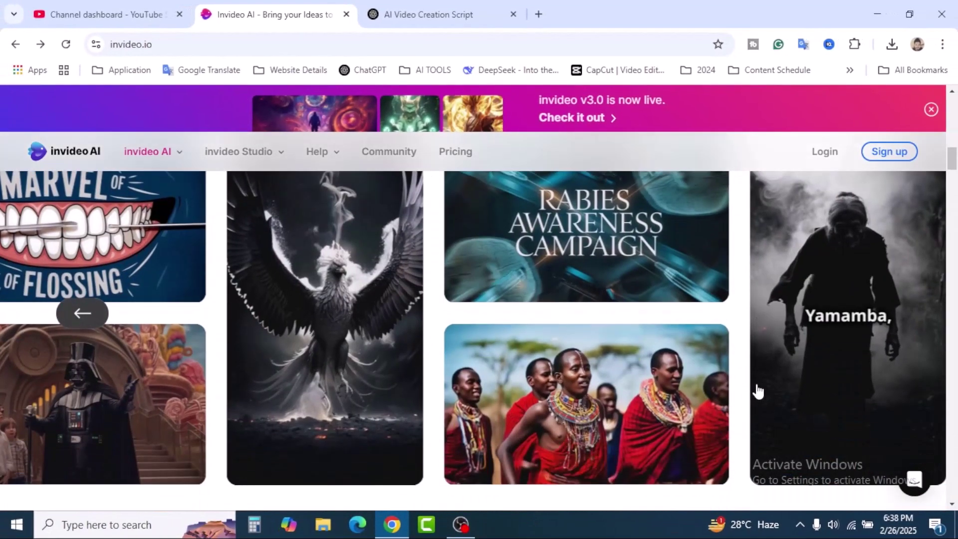
{"action": "scroll", "coordinate": [732, 380], "scroll_direction": "down", "scroll_amount": 8}
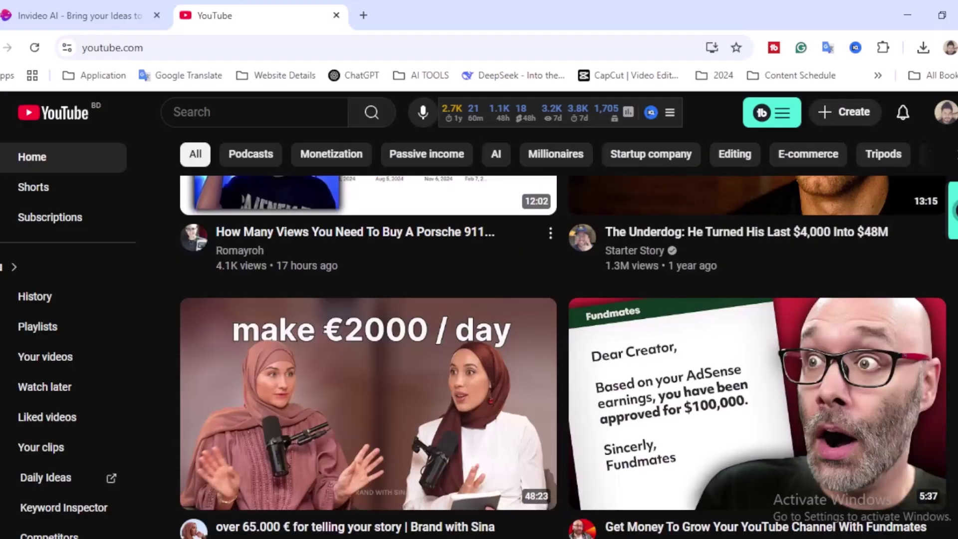
{"action": "scroll", "coordinate": [562, 349], "scroll_direction": "down", "scroll_amount": 2}
{"action": "scroll", "coordinate": [563, 192], "scroll_direction": "down", "scroll_amount": 10}
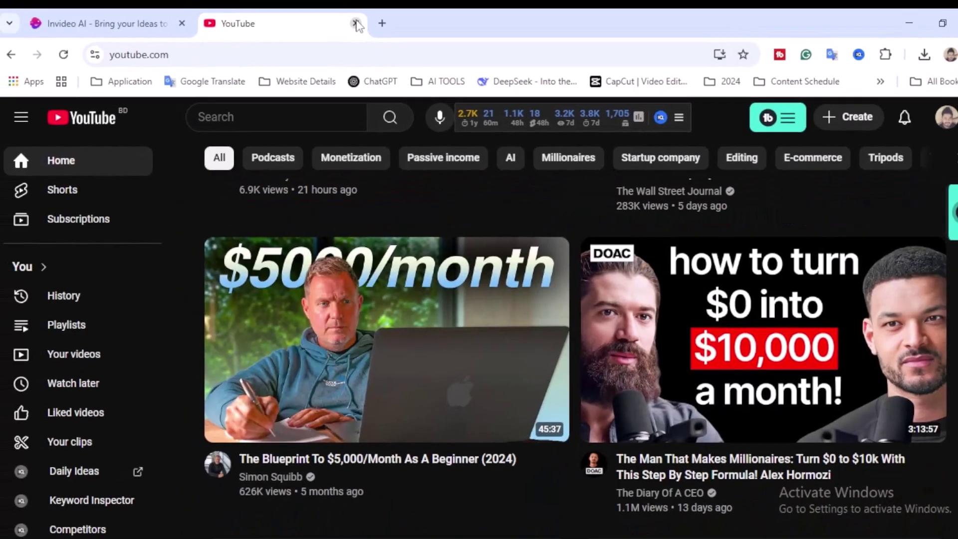
{"action": "left_click", "coordinate": [336, 15]}
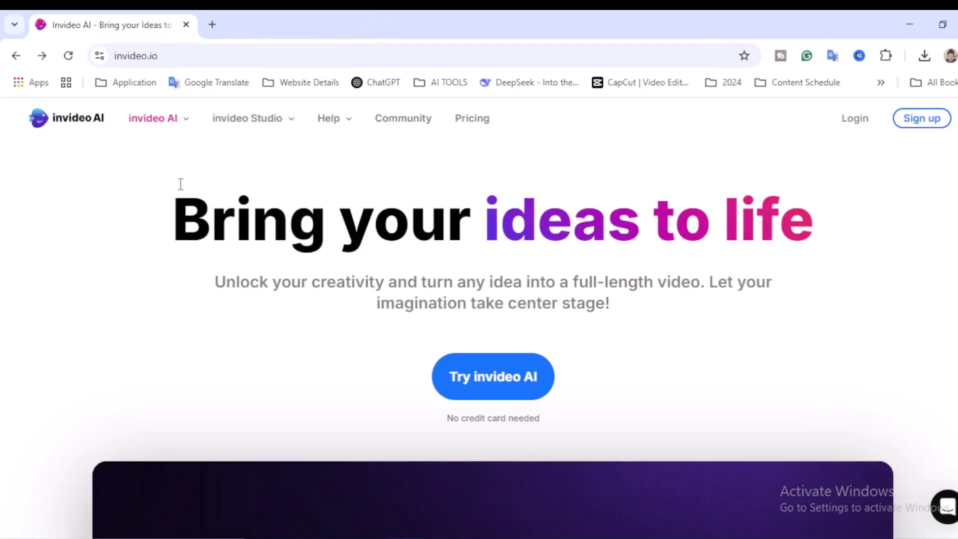
- Choose 'Try invideo AI' on the homepage to reach the sign-up page
{"action": "mouse_move", "coordinate": [181, 126]}
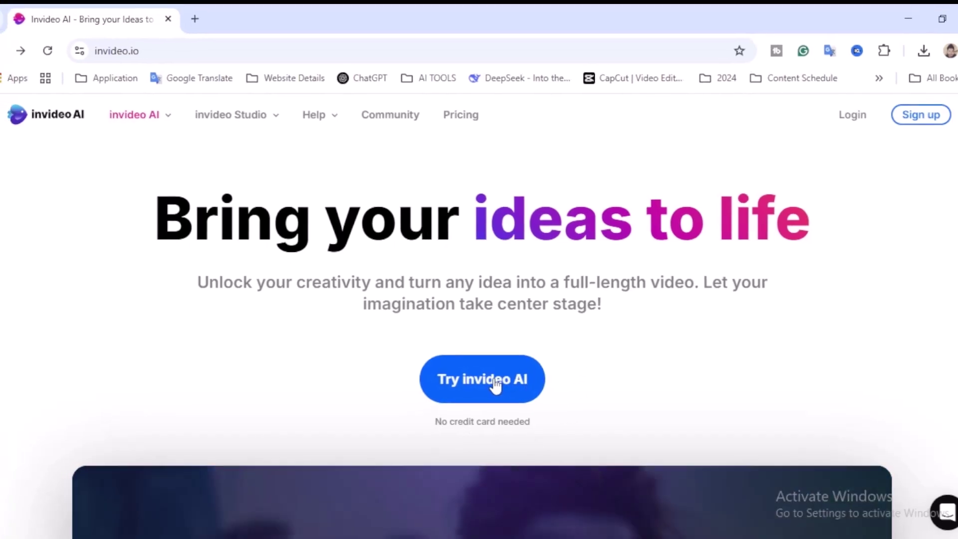
{"action": "left_click", "coordinate": [495, 385]}
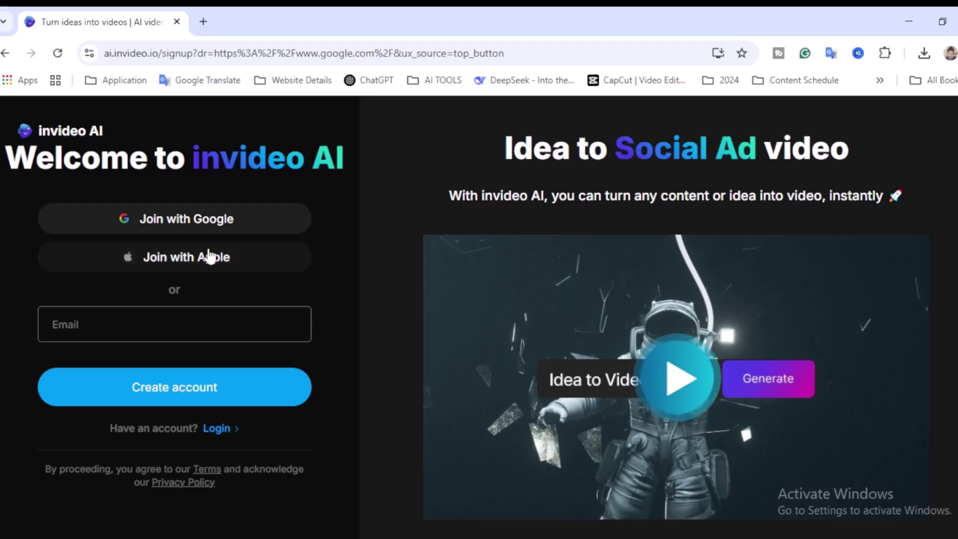
- Join with Google to sign in and reach the v3.0 workspace
{"action": "left_click", "coordinate": [154, 320]}
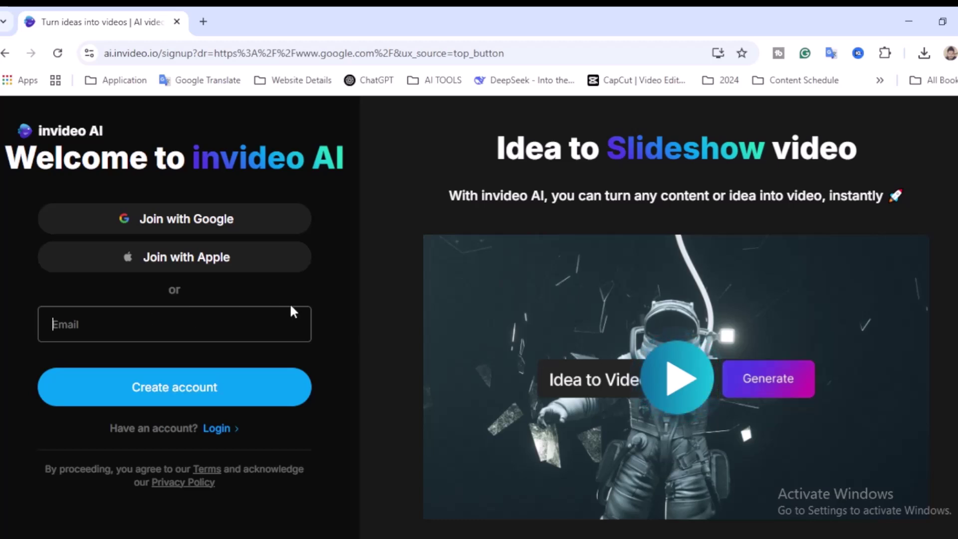
{"action": "left_click", "coordinate": [160, 224]}
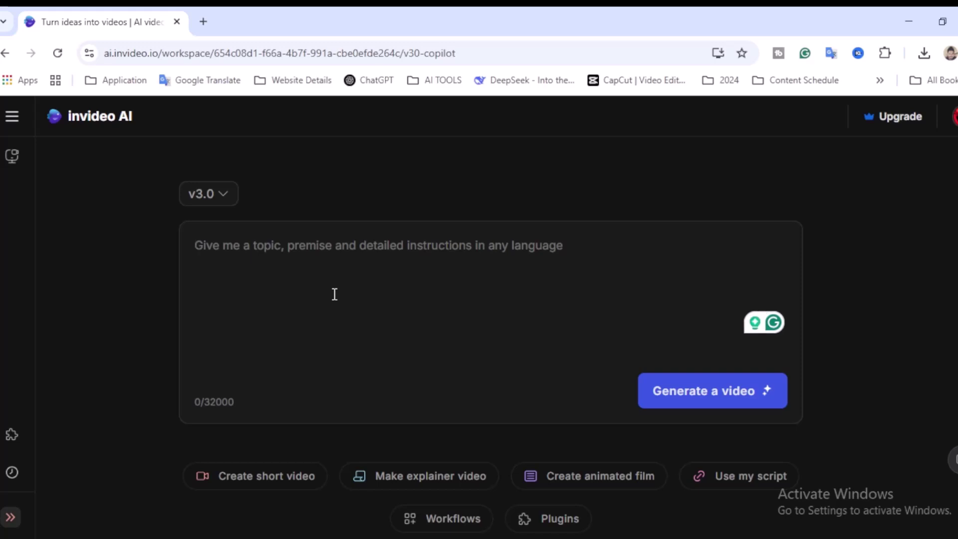
{"action": "left_click", "coordinate": [231, 201]}
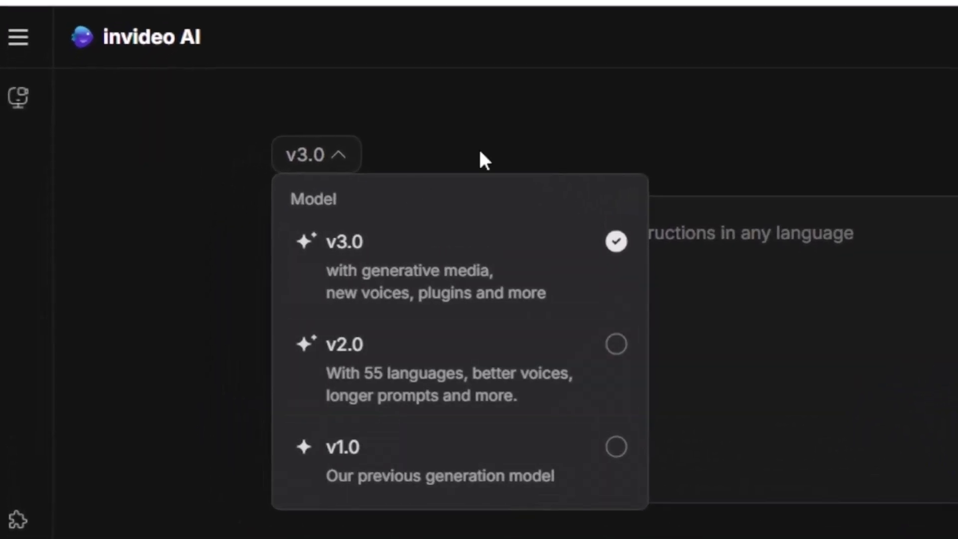
{"action": "left_click", "coordinate": [531, 242]}
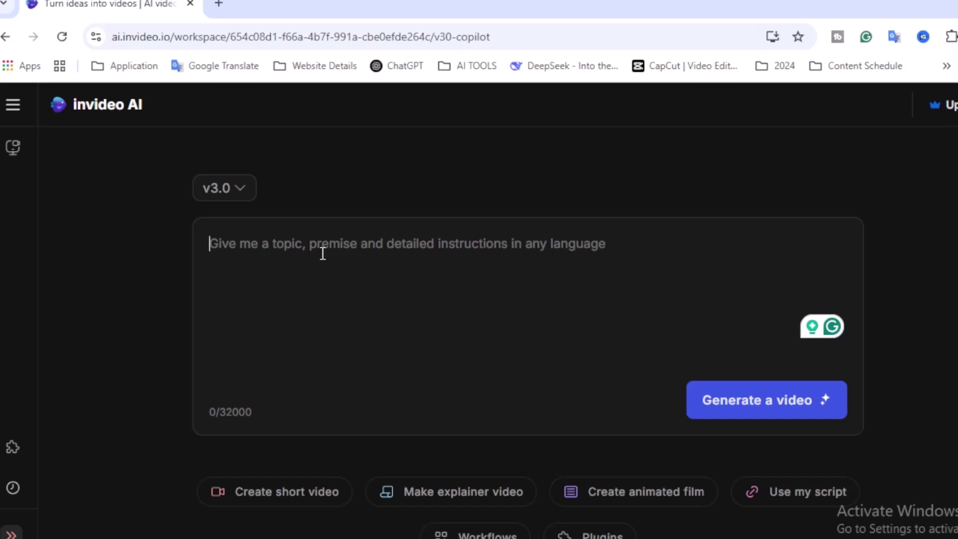
- Paste '3 minutes cartoon animation video for kids' as the prompt and generate
{"action": "type", "text": "3 minutes cartoon animation video for kids"}
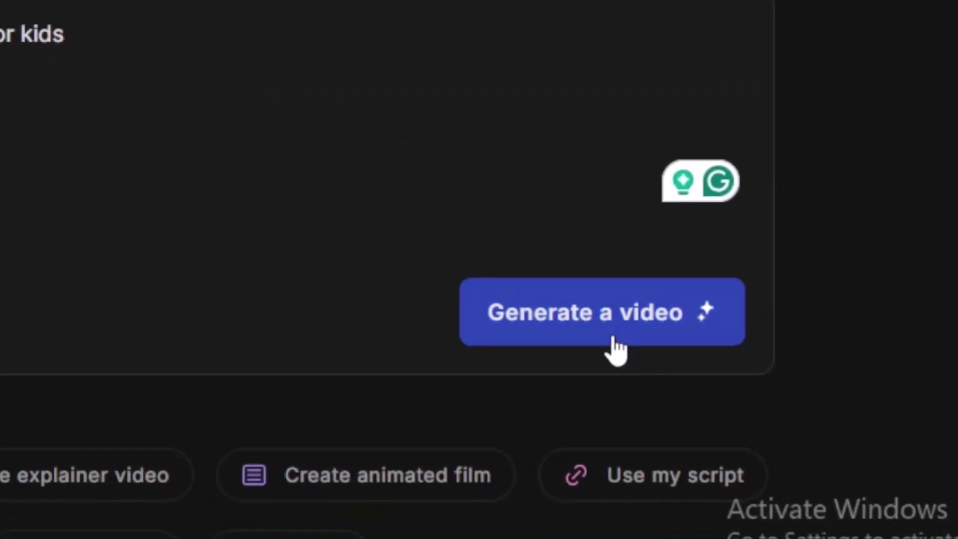
{"action": "left_click", "coordinate": [595, 325]}
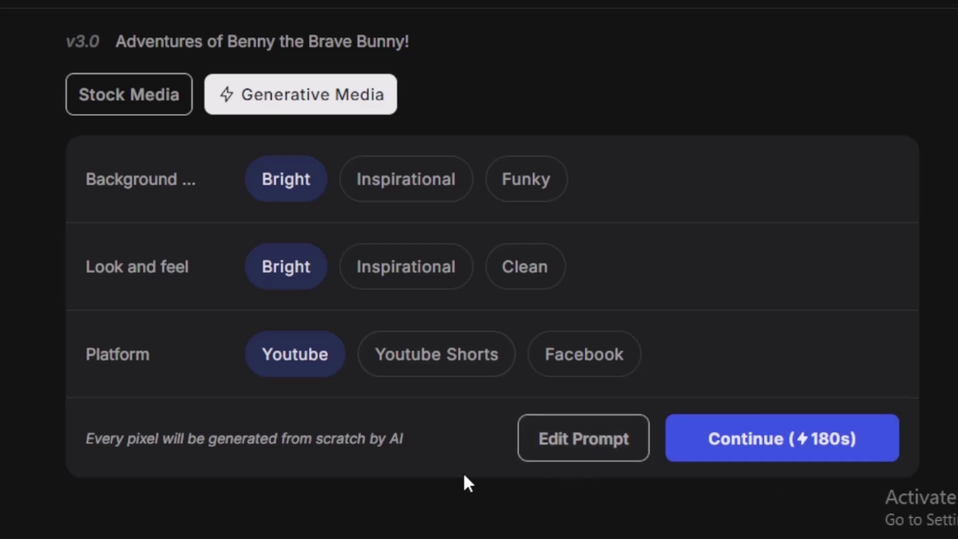
- Continue with the Bright style and YouTube settings to build the 2:24 video
{"action": "left_click", "coordinate": [834, 446]}
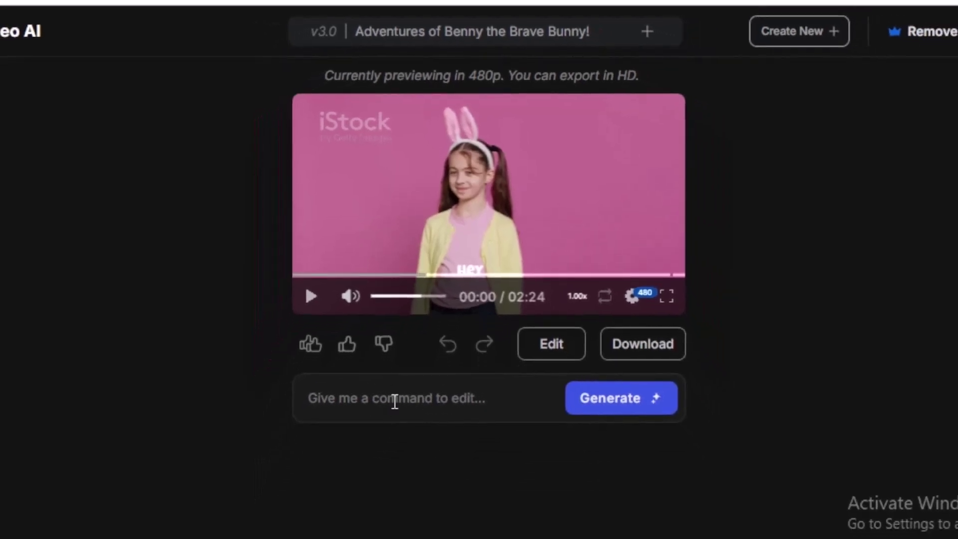
{"action": "left_click", "coordinate": [398, 406]}
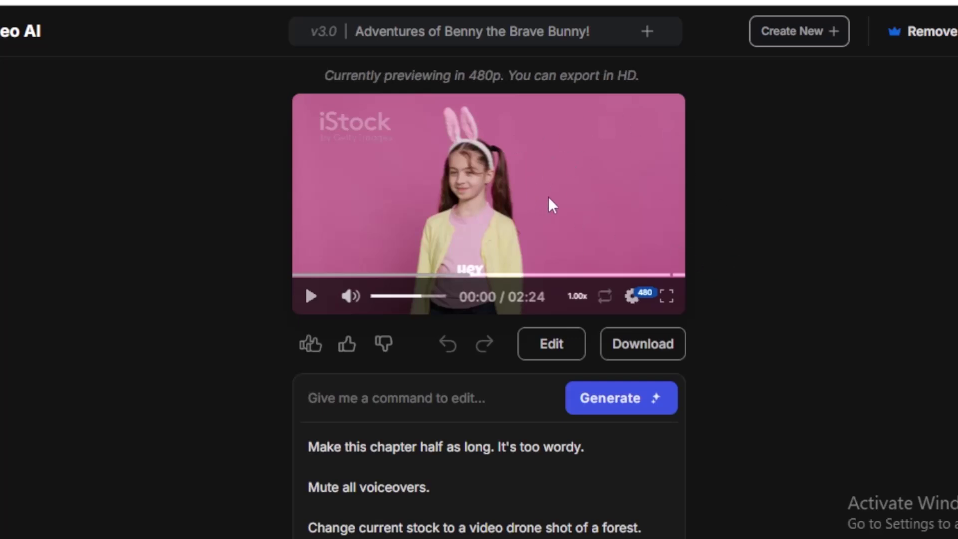
{"action": "left_click", "coordinate": [723, 320]}
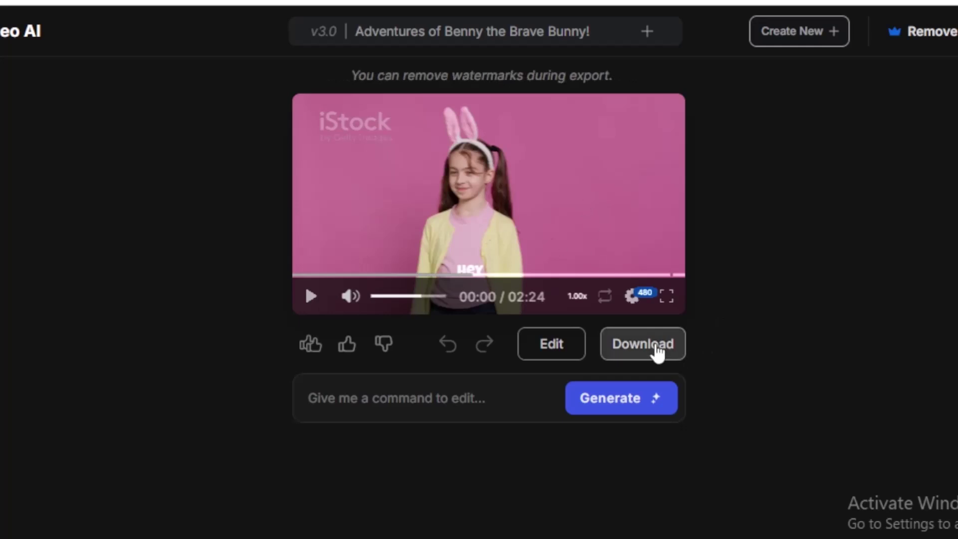
- Export the video at 1080p with stock watermarks and normal invideo AI branding
{"action": "left_click", "coordinate": [657, 352]}
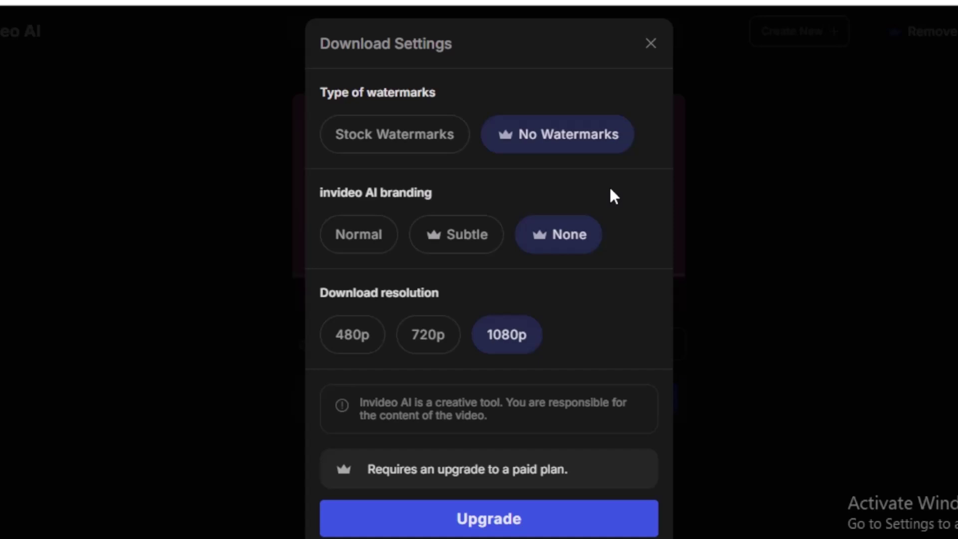
{"action": "left_click", "coordinate": [427, 148]}
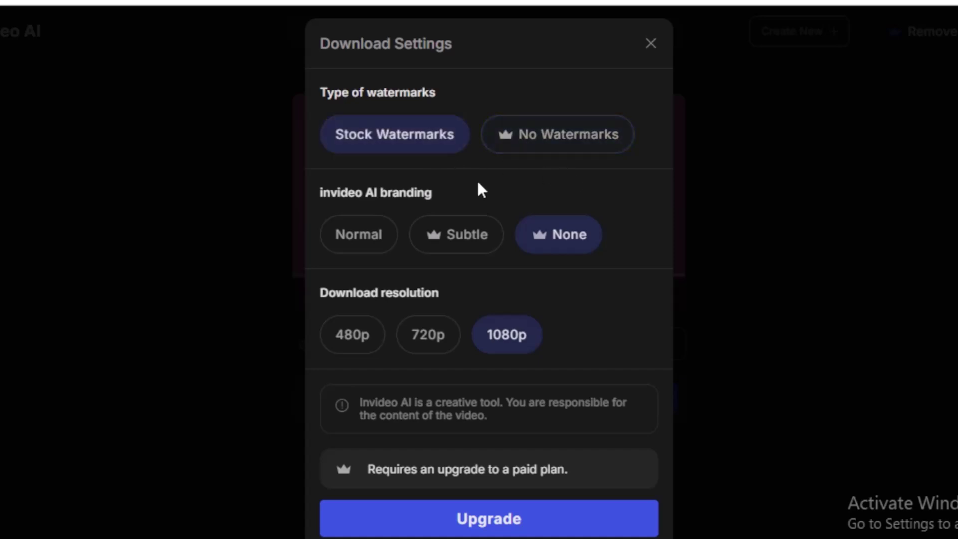
{"action": "left_click", "coordinate": [362, 246]}
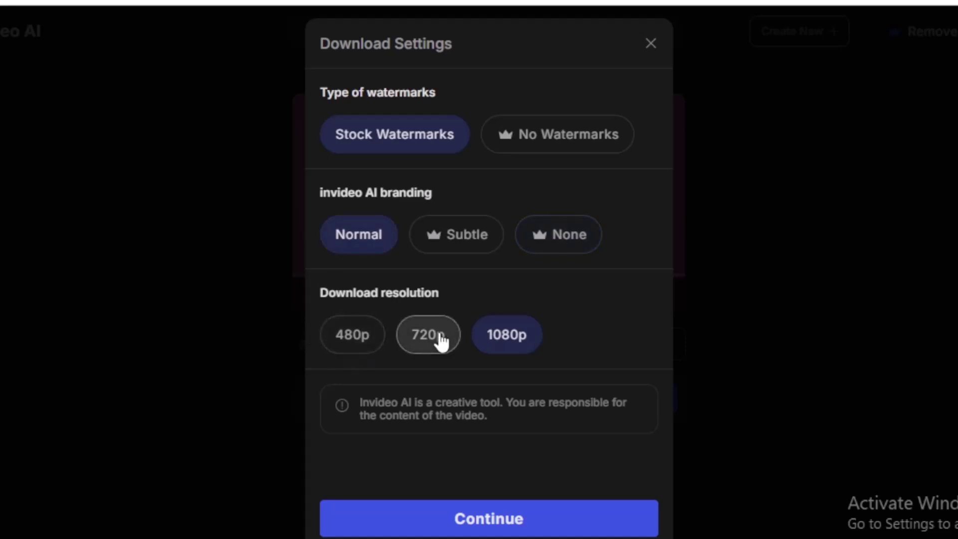
{"action": "left_click", "coordinate": [499, 524]}
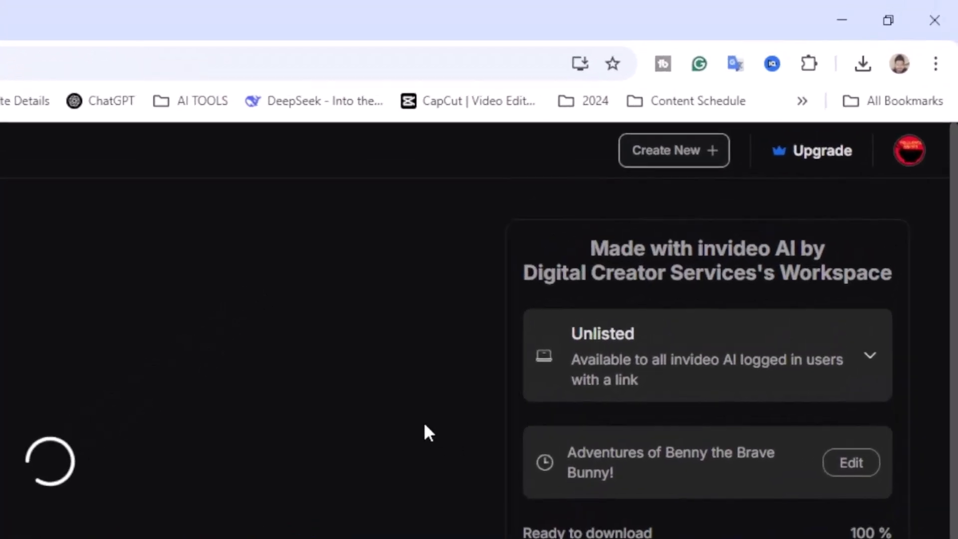
{"action": "left_click", "coordinate": [860, 69]}
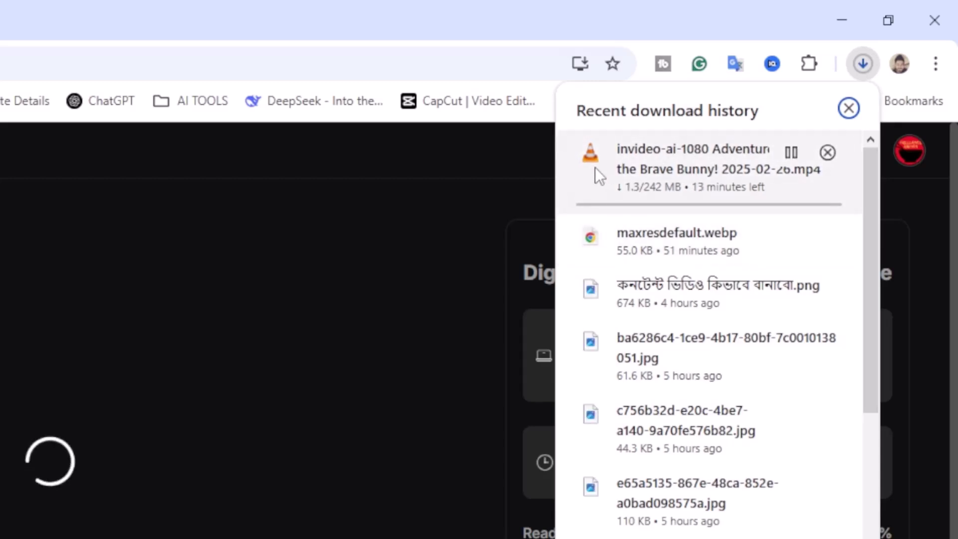
{"action": "left_click", "coordinate": [457, 154]}
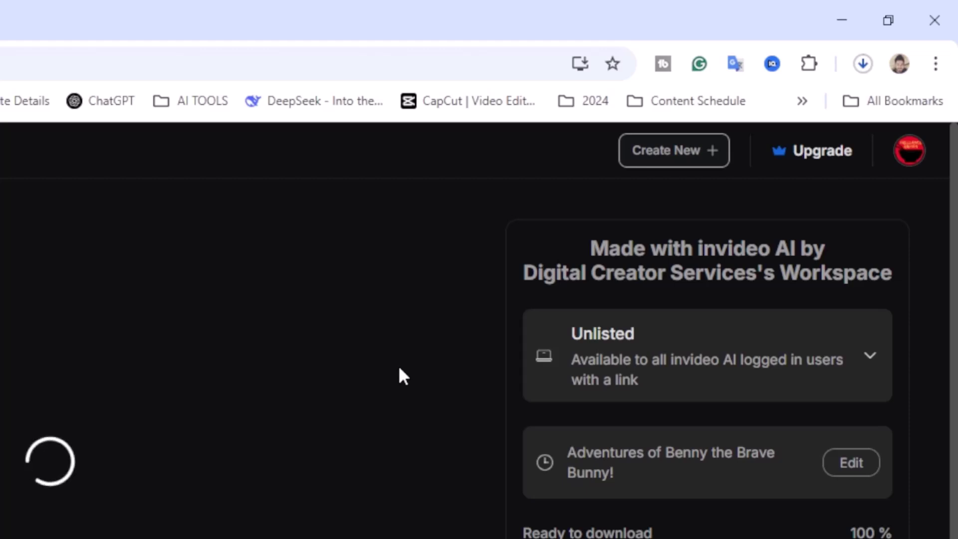
{"action": "scroll", "coordinate": [400, 379], "scroll_direction": "down", "scroll_amount": 3}
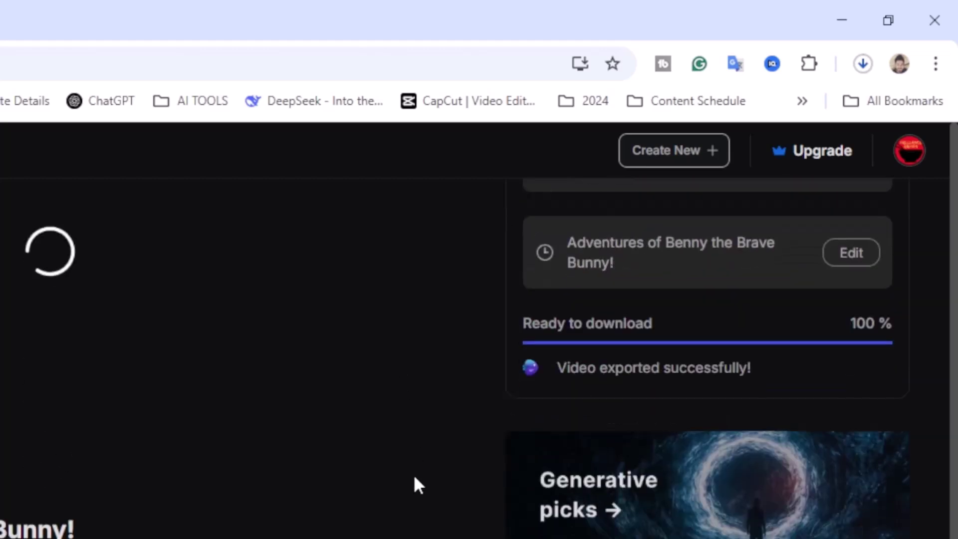